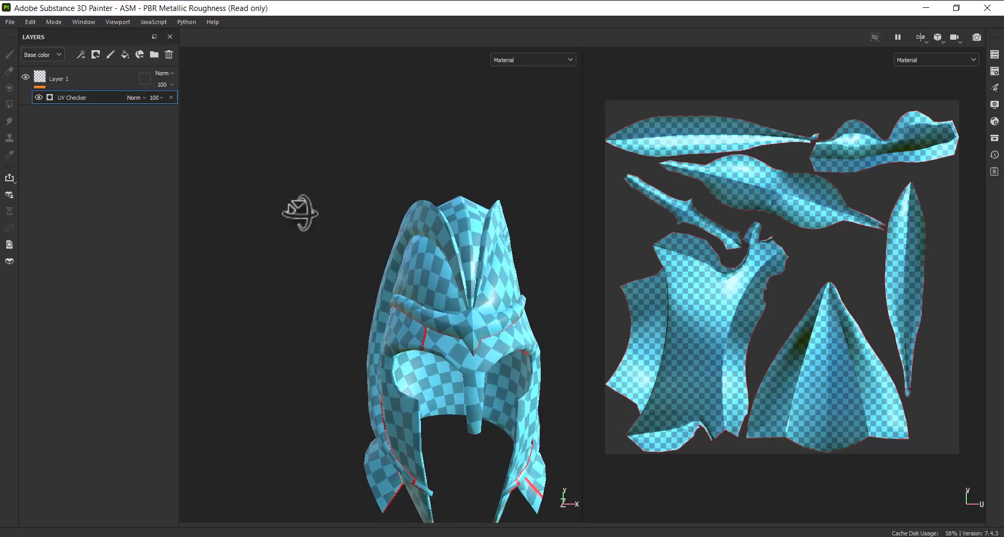
{"action": "mouse_move", "coordinate": [486, 366]}
{"action": "left_mouse_down", "text": "alt"}
{"action": "mouse_move", "coordinate": [410, 239]}
{"action": "mouse_move", "coordinate": [457, 273]}
{"action": "mouse_move", "coordinate": [415, 264]}
{"action": "mouse_move", "coordinate": [520, 262]}
{"action": "mouse_move", "coordinate": [538, 274]}
{"action": "mouse_move", "coordinate": [441, 286]}
{"action": "mouse_move", "coordinate": [498, 358]}
{"action": "mouse_move", "coordinate": [563, 348]}
{"action": "mouse_move", "coordinate": [573, 381]}
{"action": "mouse_move", "coordinate": [502, 445]}
{"action": "mouse_move", "coordinate": [453, 417]}
{"action": "mouse_move", "coordinate": [496, 361]}
{"action": "mouse_move", "coordinate": [491, 335]}
{"action": "mouse_move", "coordinate": [475, 372]}
{"action": "mouse_move", "coordinate": [478, 352]}
{"action": "left_mouse_up", "text": "alt"}
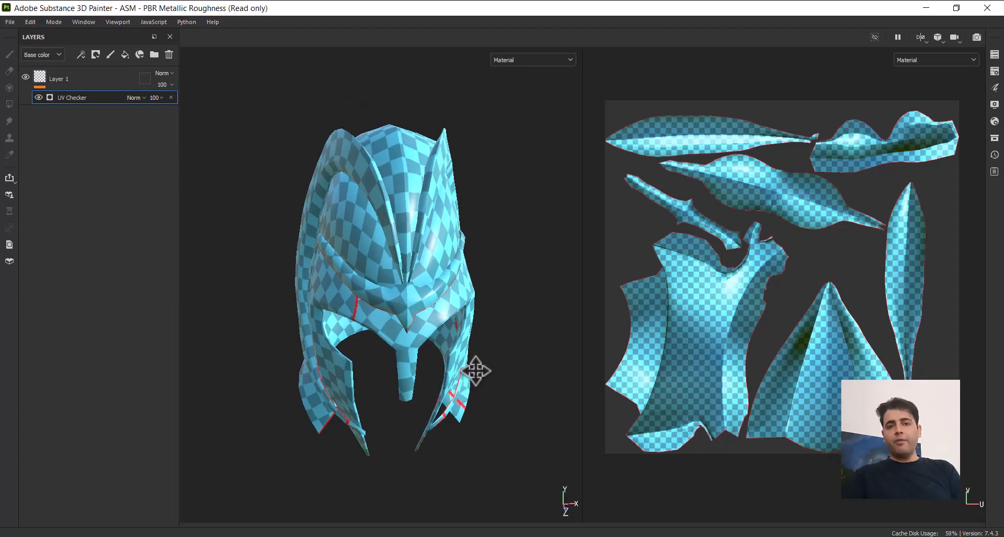
{"action": "mouse_move", "coordinate": [475, 370]}
{"action": "left_mouse_down", "text": "alt"}
{"action": "mouse_move", "coordinate": [477, 353]}
{"action": "mouse_move", "coordinate": [457, 343]}
{"action": "mouse_move", "coordinate": [493, 341]}
{"action": "left_mouse_up", "text": "alt"}
{"action": "mouse_move", "coordinate": [500, 293]}
{"action": "left_mouse_down", "text": "alt"}
{"action": "mouse_move", "coordinate": [347, 276]}
{"action": "mouse_move", "coordinate": [355, 281]}
{"action": "mouse_move", "coordinate": [269, 315]}
{"action": "mouse_move", "coordinate": [265, 306]}
{"action": "mouse_move", "coordinate": [399, 331]}
{"action": "mouse_move", "coordinate": [470, 318]}
{"action": "mouse_move", "coordinate": [473, 298]}
{"action": "mouse_move", "coordinate": [464, 363]}
{"action": "left_mouse_up", "text": "alt"}
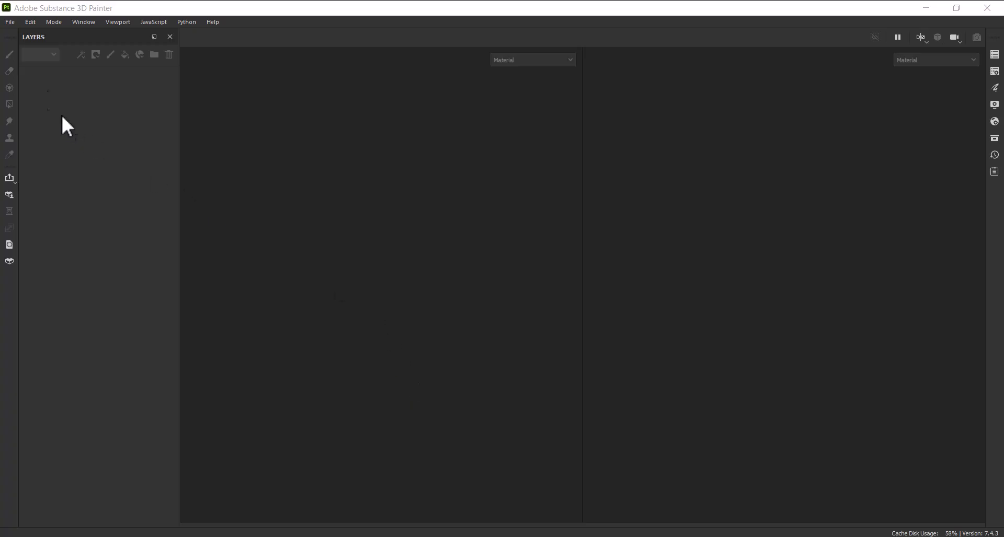
Start a new project with the obj mesh from the helmet folder as its file
{"action": "left_click", "coordinate": [10, 23]}
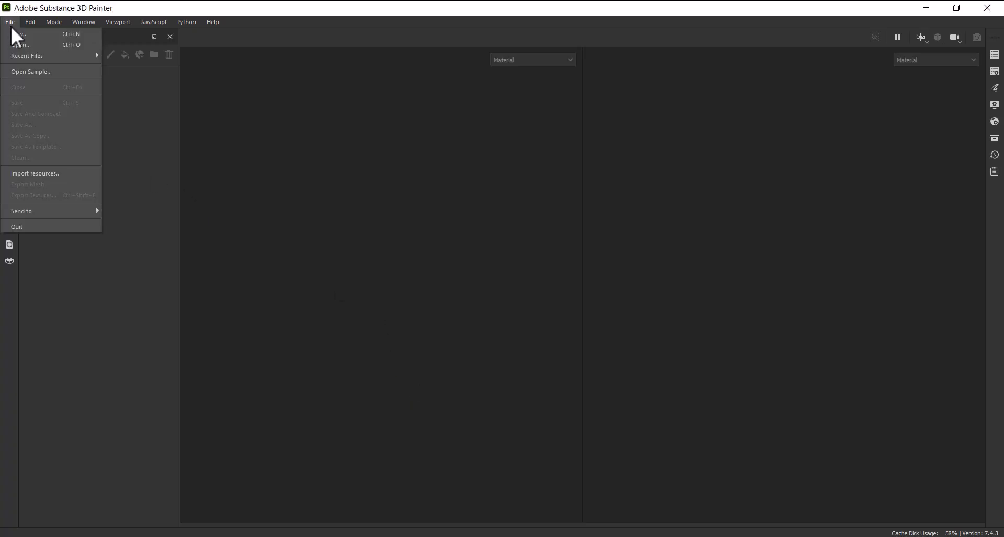
{"action": "left_click", "coordinate": [24, 33]}
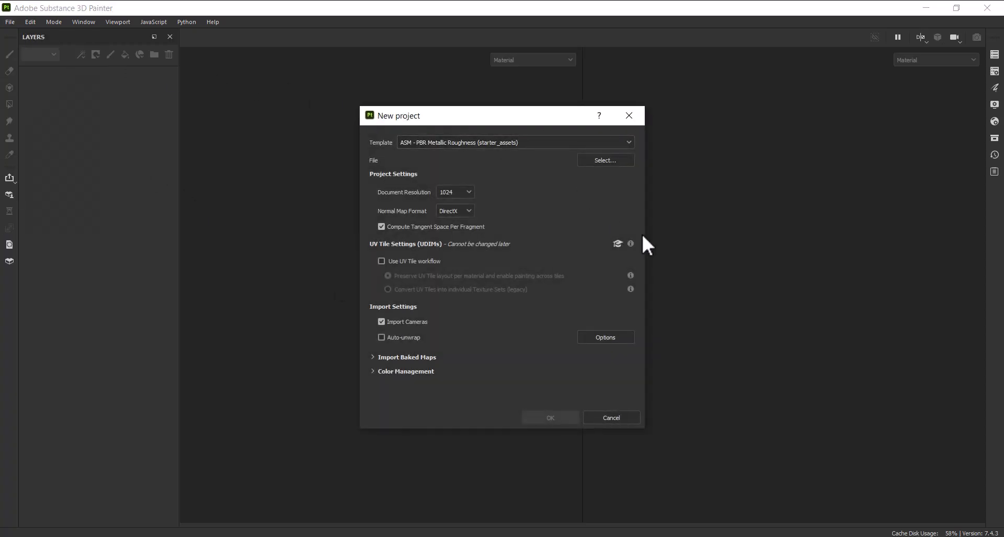
{"action": "left_click", "coordinate": [609, 160]}
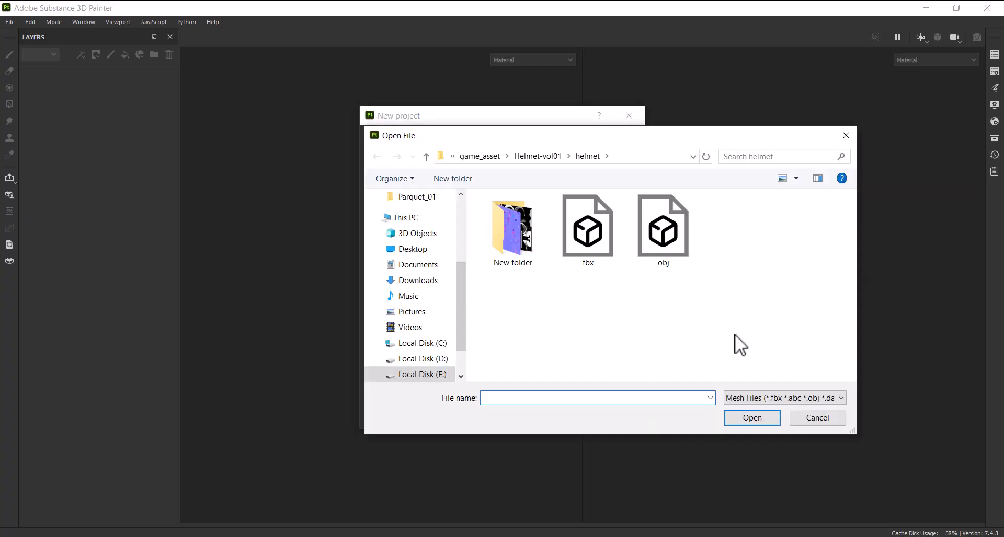
{"action": "left_click", "coordinate": [670, 234]}
{"action": "left_click", "coordinate": [738, 421]}
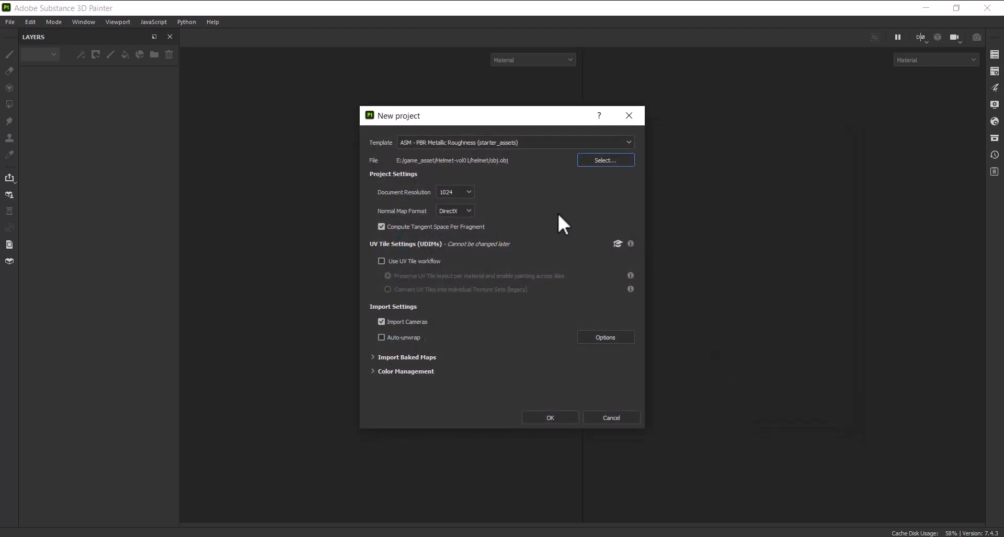
Use the ASM - PBR Metallic Roughness (starter_assets) template, enable auto-unwrap and open its options
{"action": "left_click", "coordinate": [538, 142]}
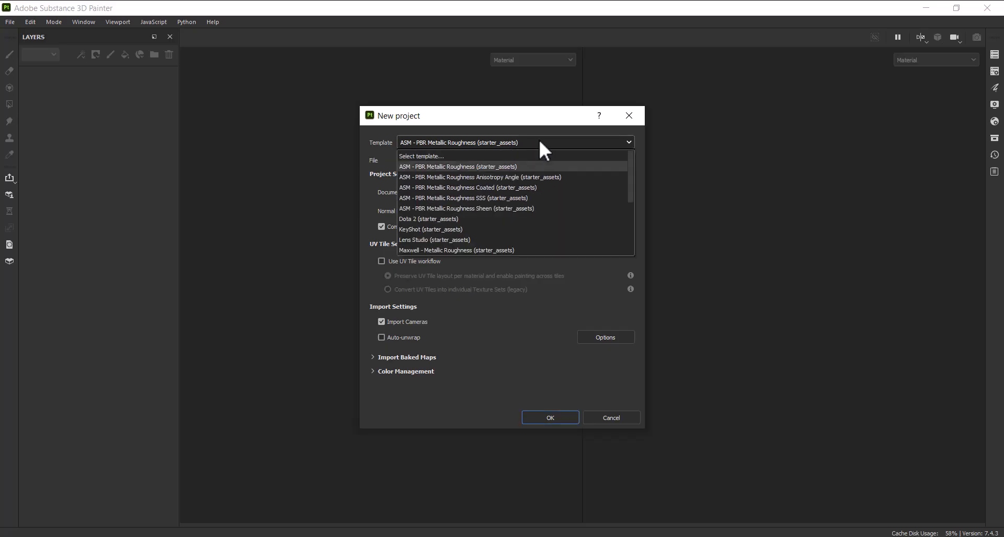
{"action": "left_click", "coordinate": [510, 166]}
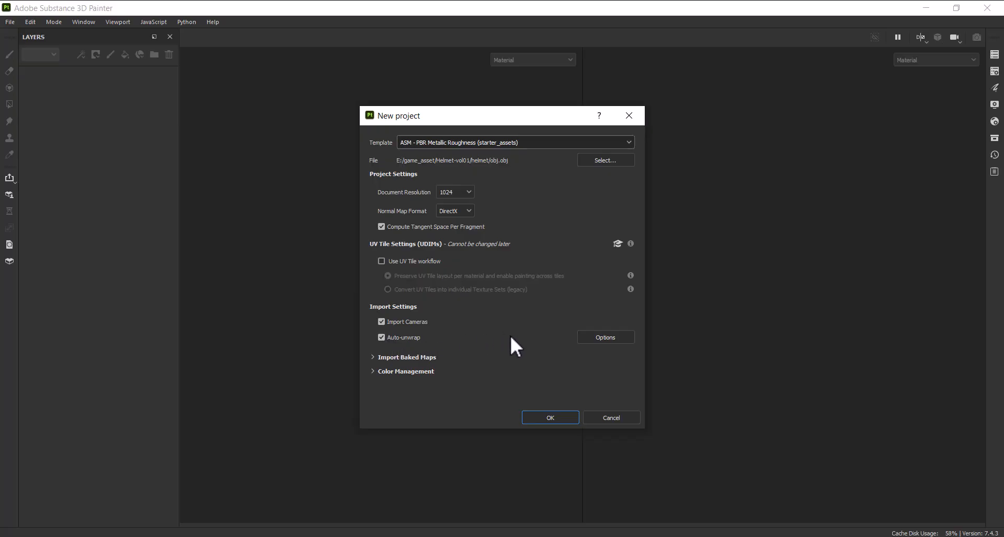
{"action": "left_click", "coordinate": [609, 339]}
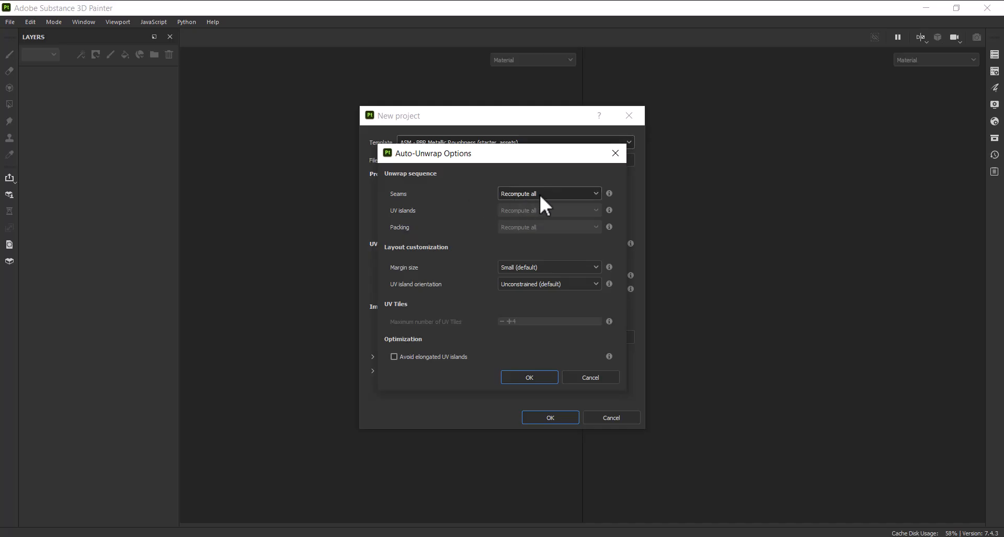
Set the seams, UV islands and packing of the unwrap sequence to Generate only missing data
{"action": "left_click", "coordinate": [553, 196]}
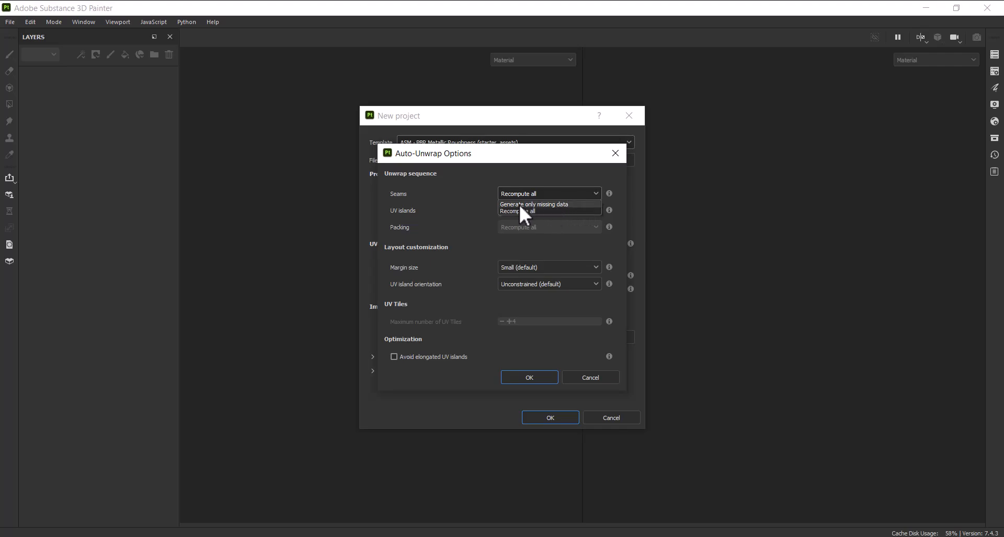
{"action": "left_click", "coordinate": [552, 204]}
{"action": "left_click", "coordinate": [566, 211]}
{"action": "left_click", "coordinate": [564, 220]}
{"action": "left_click", "coordinate": [563, 228]}
{"action": "left_click", "coordinate": [553, 239]}
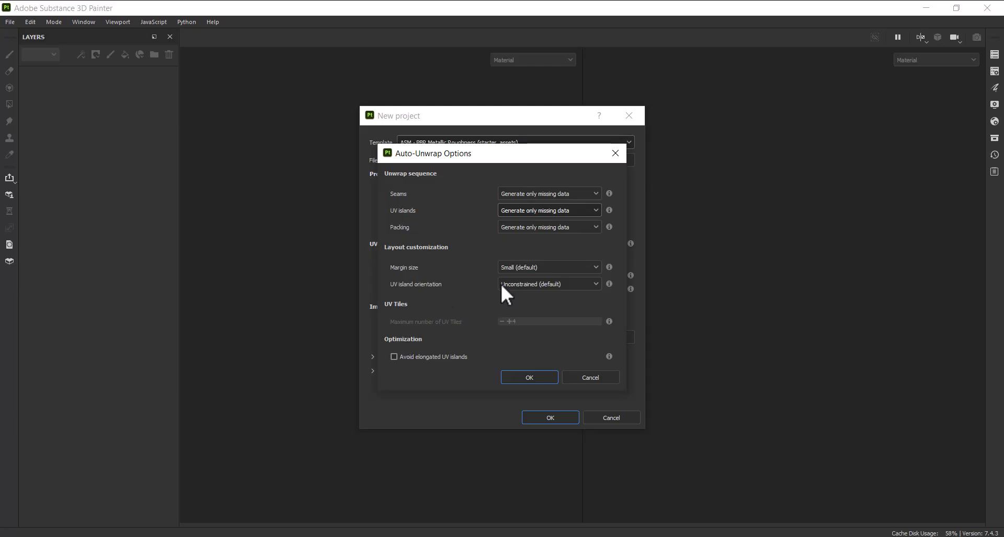
Choose Small (default) as the margin size and review the UV island orientation choices
{"action": "left_click", "coordinate": [562, 269]}
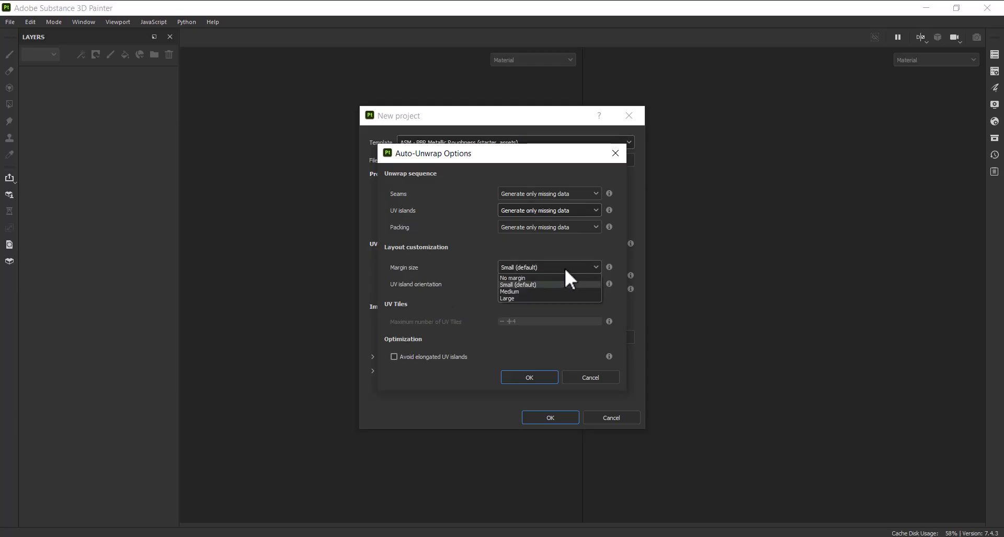
{"action": "left_click", "coordinate": [510, 285]}
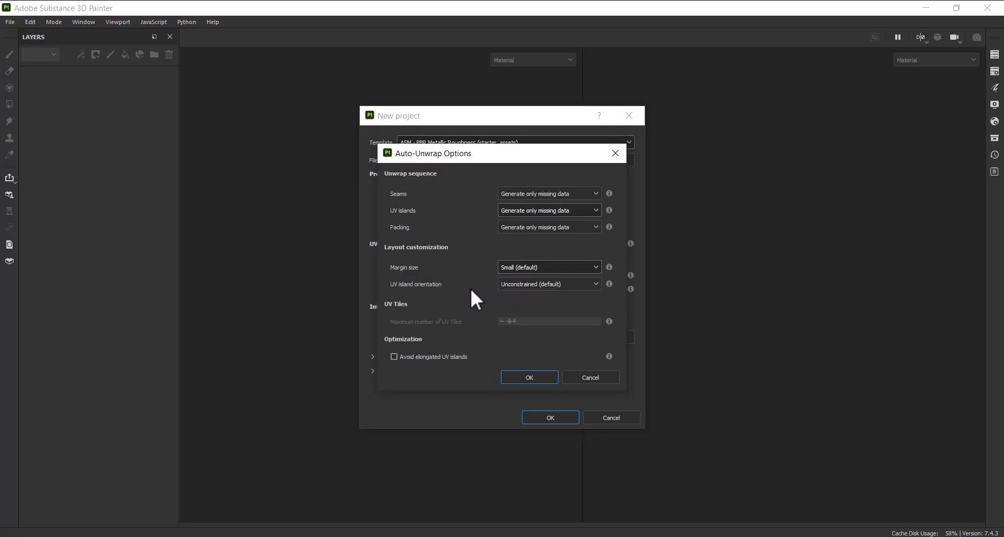
{"action": "left_click", "coordinate": [596, 284]}
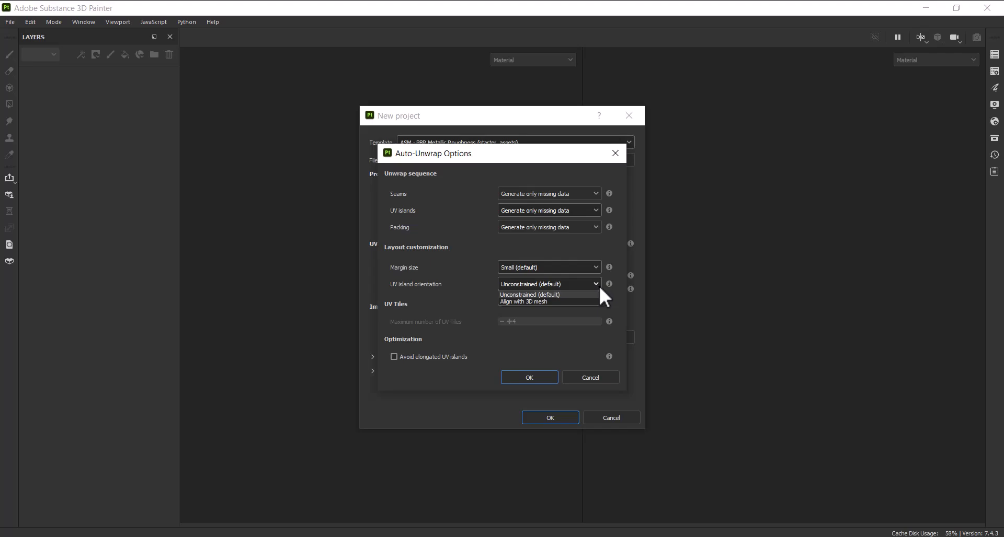
{"action": "left_click", "coordinate": [464, 258]}
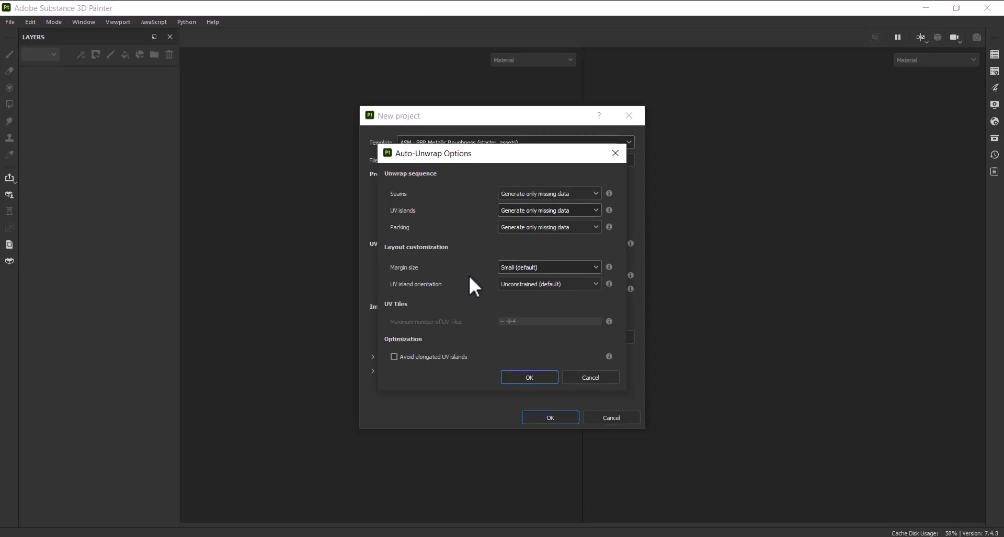
Set the seams to Recompute all and create the project with these auto-unwrap options
{"action": "left_click", "coordinate": [595, 194]}
{"action": "left_click", "coordinate": [549, 212]}
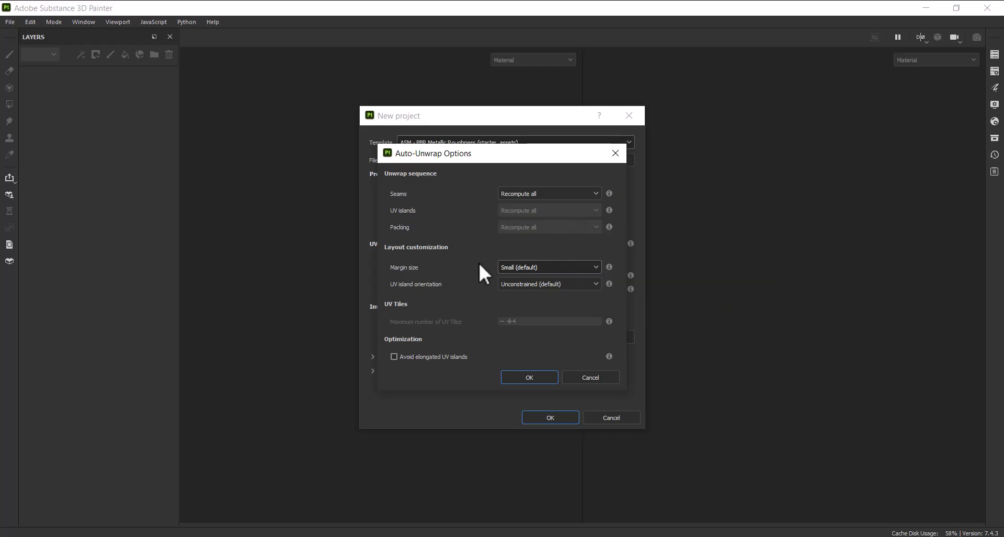
{"action": "left_click", "coordinate": [547, 378]}
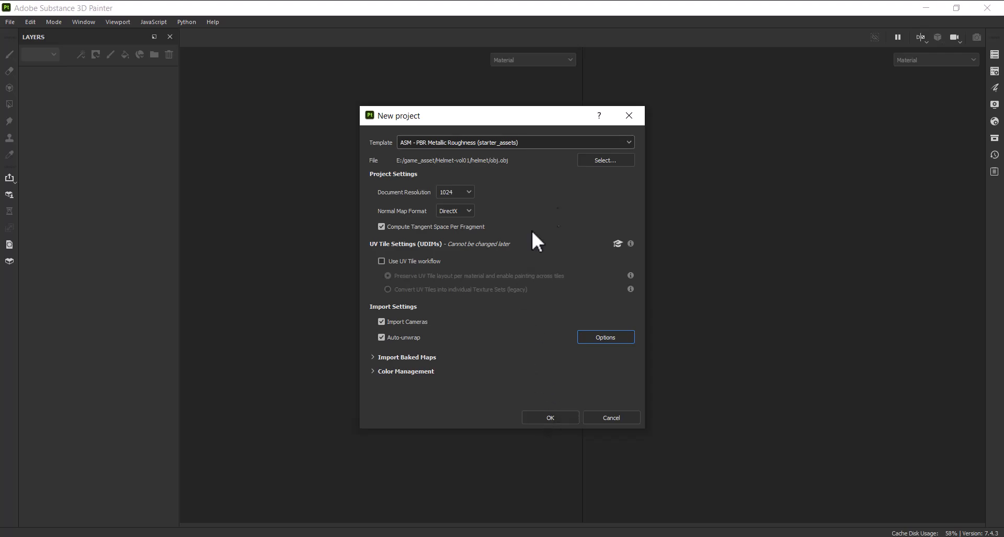
{"action": "left_click", "coordinate": [555, 418]}
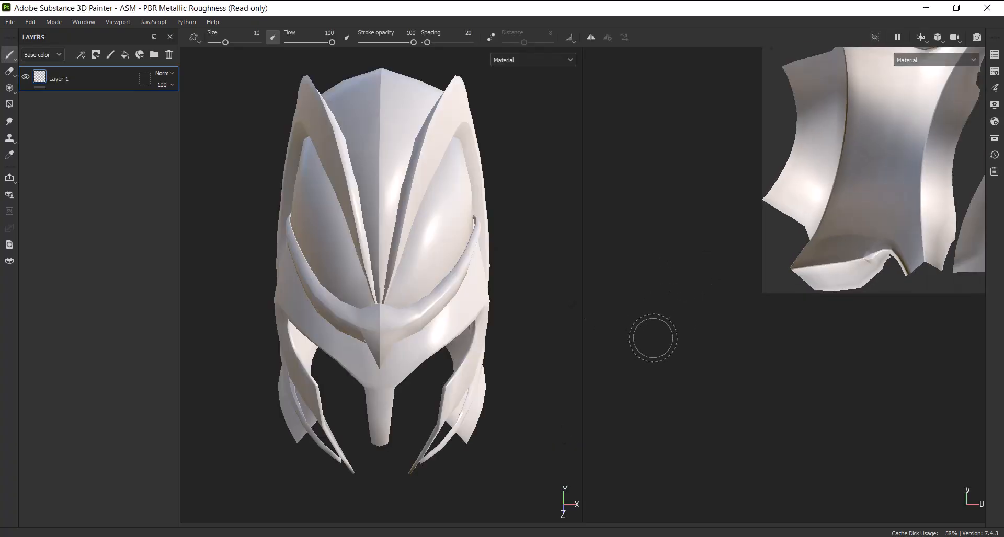
Set the paint brush's base color to bright red
{"action": "scroll", "coordinate": [646, 348], "scroll_direction": "down", "scroll_amount": 4}
{"action": "scroll", "coordinate": [735, 142], "scroll_direction": "up", "scroll_amount": 5}
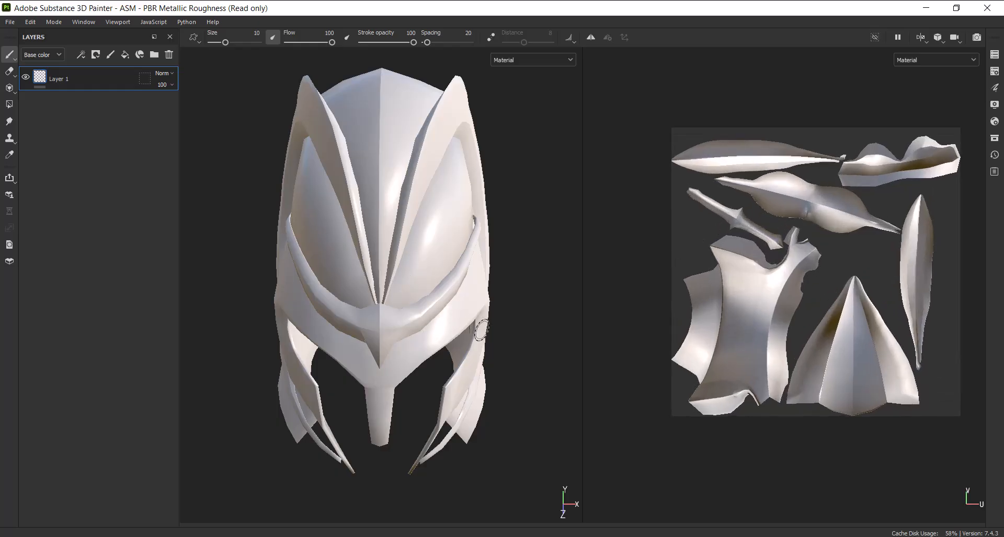
{"action": "left_click_drag", "start_coordinate": [471, 391], "coordinate": [395, 316], "text": "alt"}
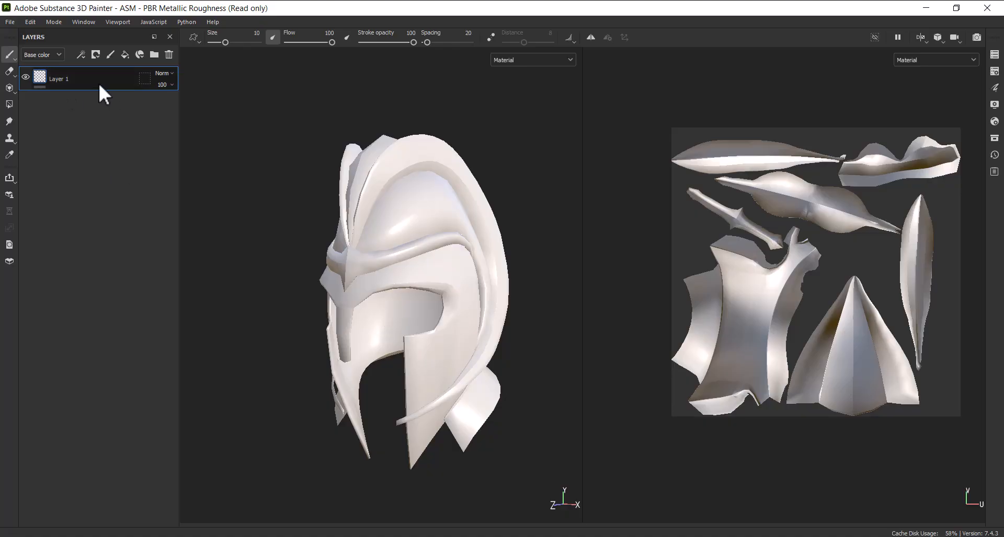
{"action": "right_click", "coordinate": [301, 115]}
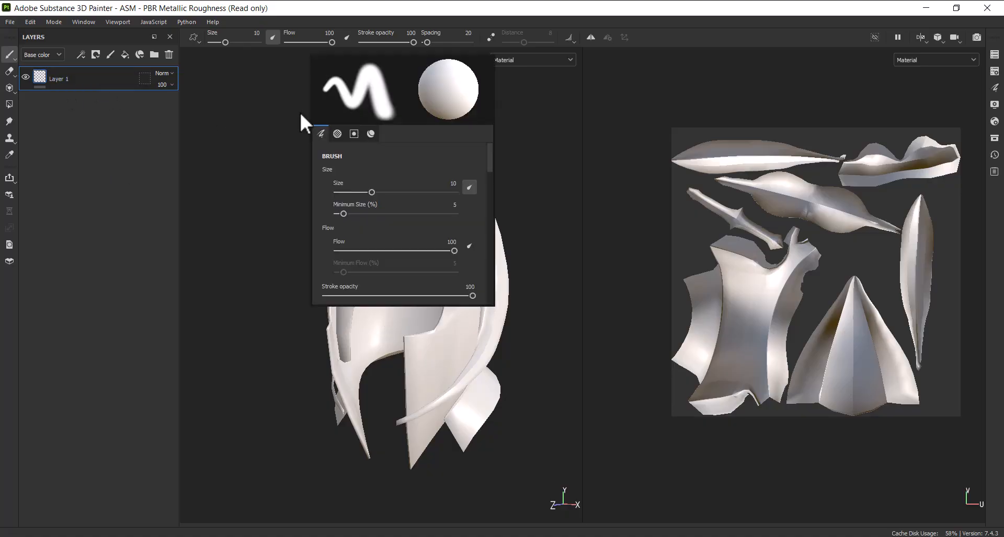
{"action": "scroll", "coordinate": [349, 171], "scroll_direction": "down", "scroll_amount": 10}
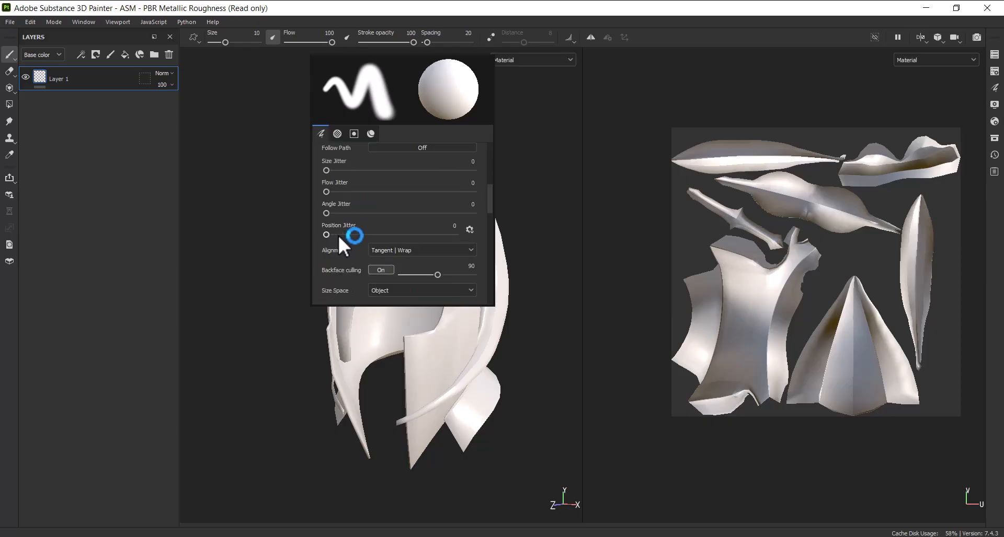
{"action": "scroll", "coordinate": [349, 239], "scroll_direction": "down", "scroll_amount": 5}
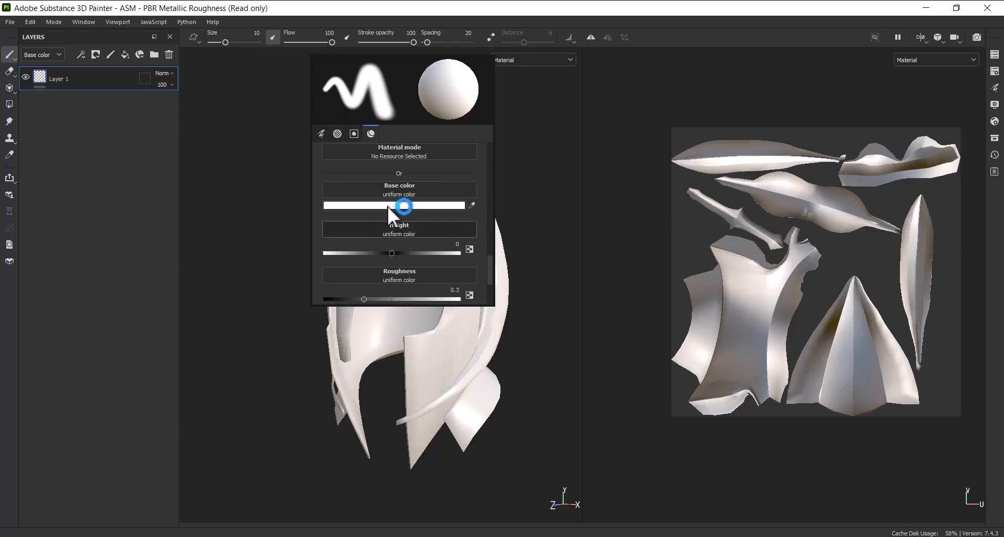
{"action": "left_click", "coordinate": [397, 205]}
{"action": "left_click_drag", "start_coordinate": [434, 232], "coordinate": [537, 207]}
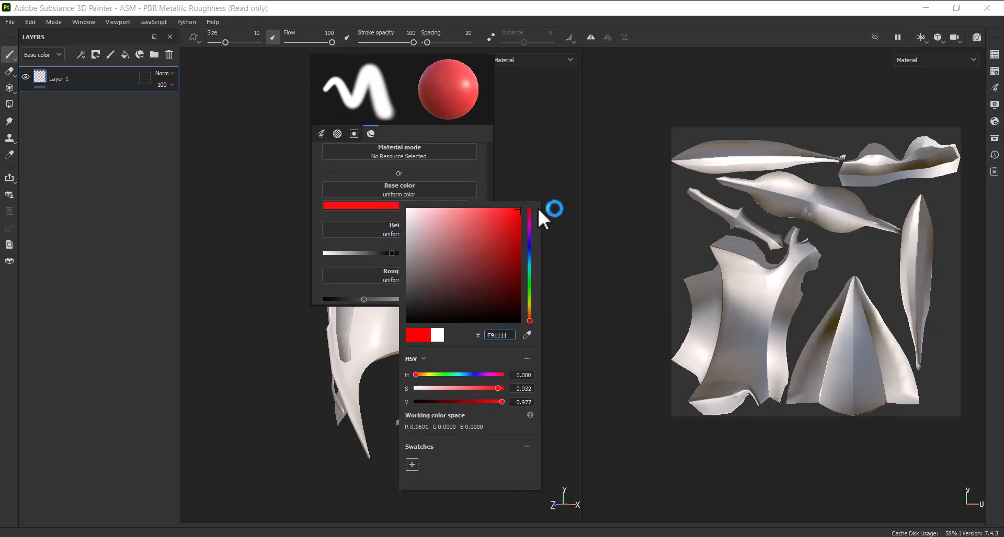
{"action": "left_click", "coordinate": [247, 166]}
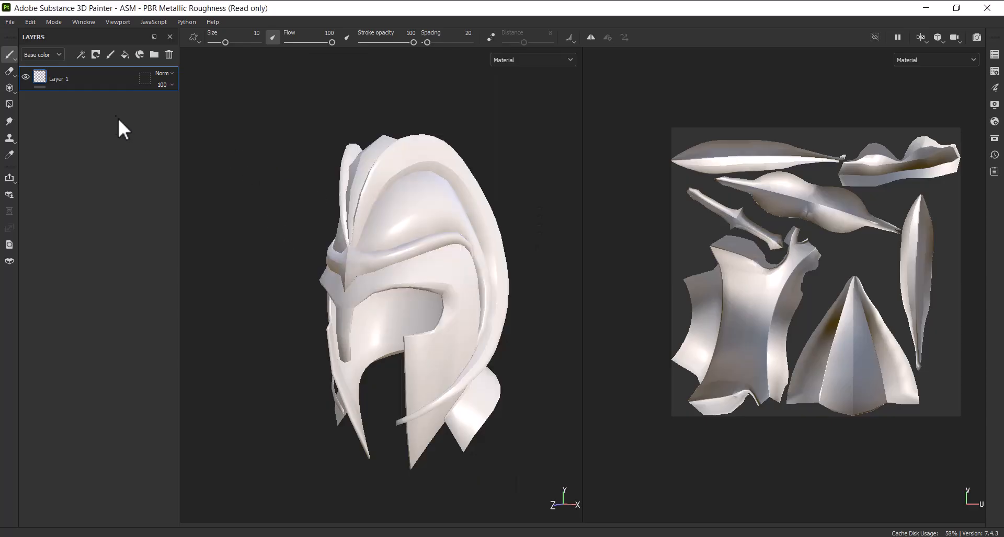
Add a UV Checker generator to Layer 1 that affects only the color channel
{"action": "right_click", "coordinate": [96, 78]}
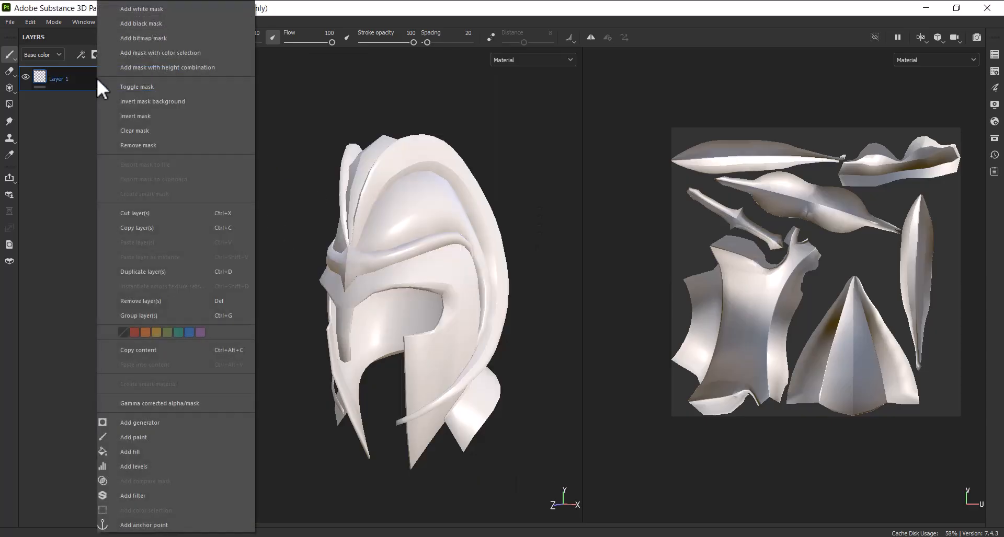
{"action": "left_click", "coordinate": [155, 423]}
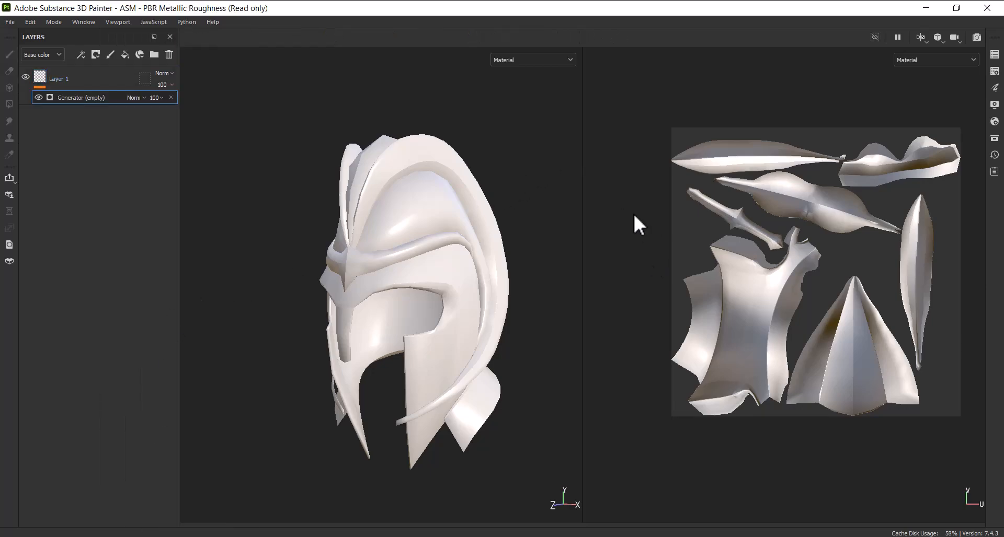
{"action": "right_click", "coordinate": [674, 204]}
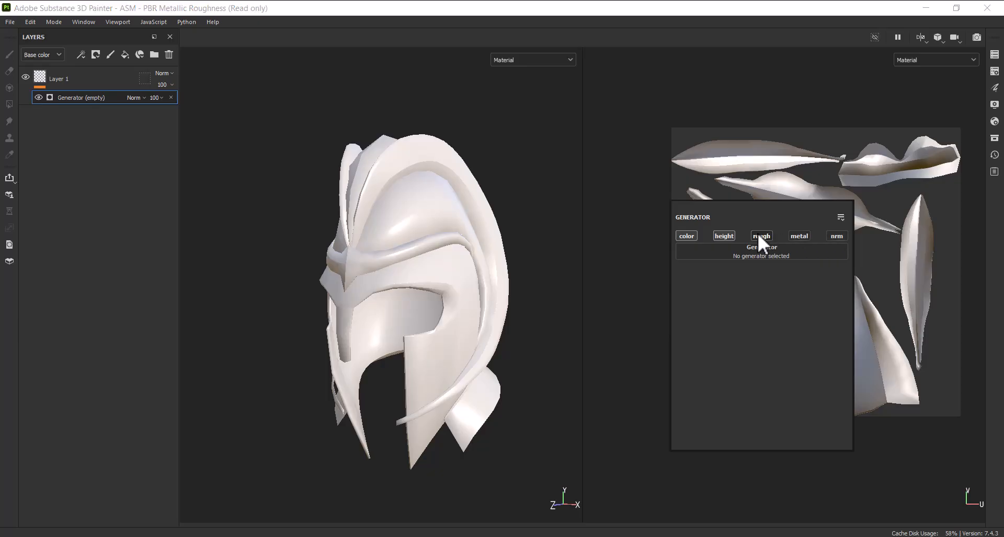
{"action": "left_click", "coordinate": [776, 255]}
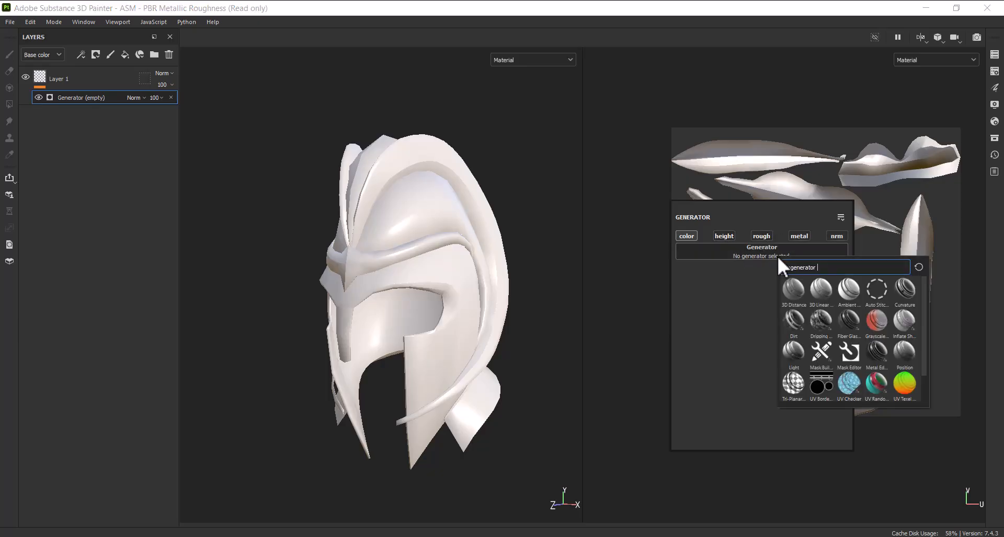
{"action": "scroll", "coordinate": [855, 345], "scroll_direction": "down", "scroll_amount": 1}
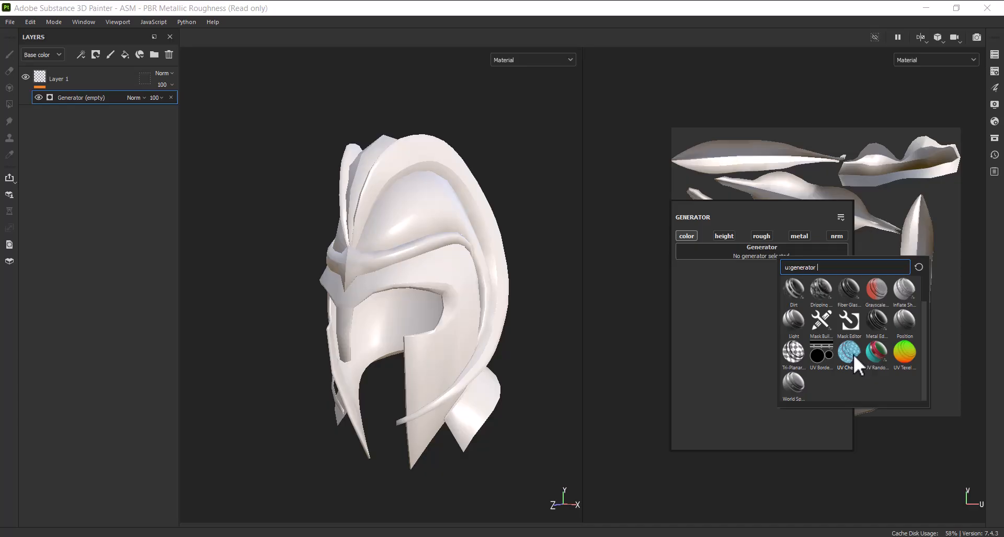
{"action": "mouse_move", "coordinate": [851, 354]}
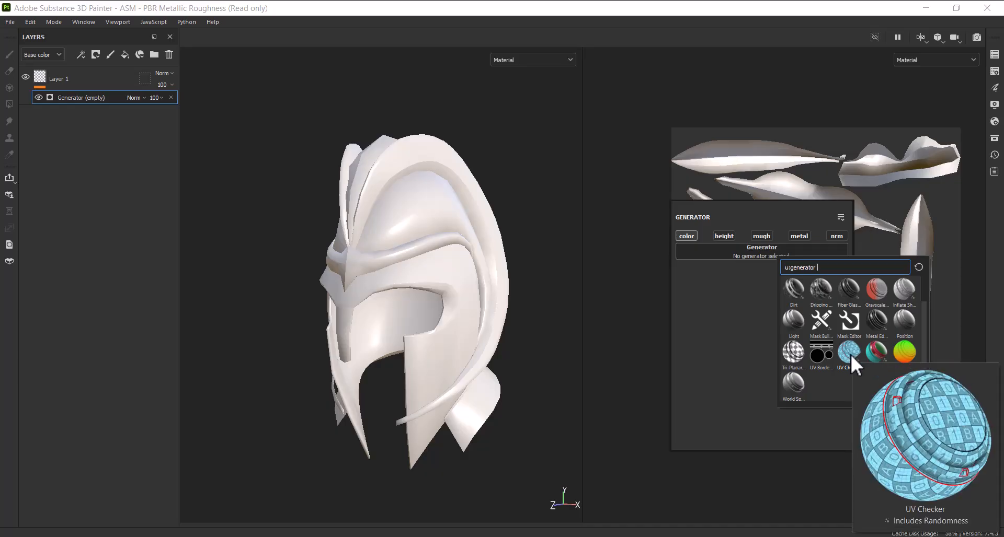
{"action": "left_click", "coordinate": [849, 354]}
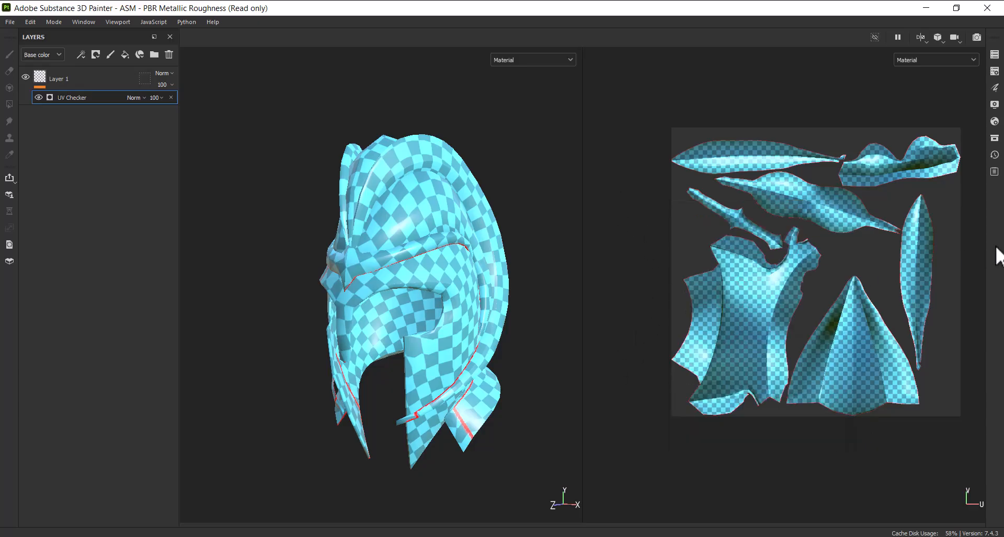
Examine the checker pattern and seams on the helmet from several angles and in the UV layout
{"action": "scroll", "coordinate": [965, 248], "scroll_direction": "up", "scroll_amount": 2}
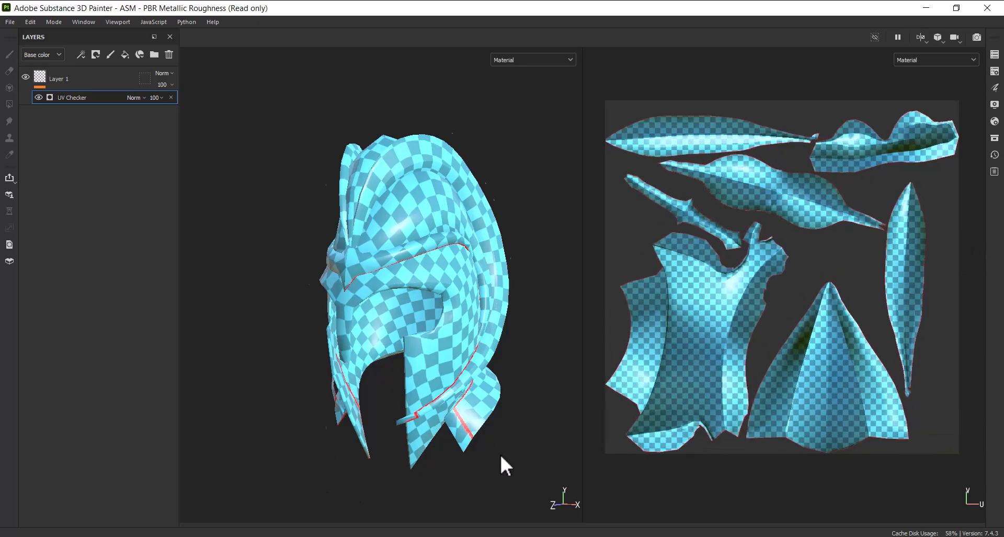
{"action": "scroll", "coordinate": [499, 453], "scroll_direction": "up", "scroll_amount": 3}
{"action": "left_click_drag", "start_coordinate": [497, 434], "coordinate": [521, 431], "text": "alt"}
{"action": "scroll", "coordinate": [455, 419], "scroll_direction": "down", "scroll_amount": 2}
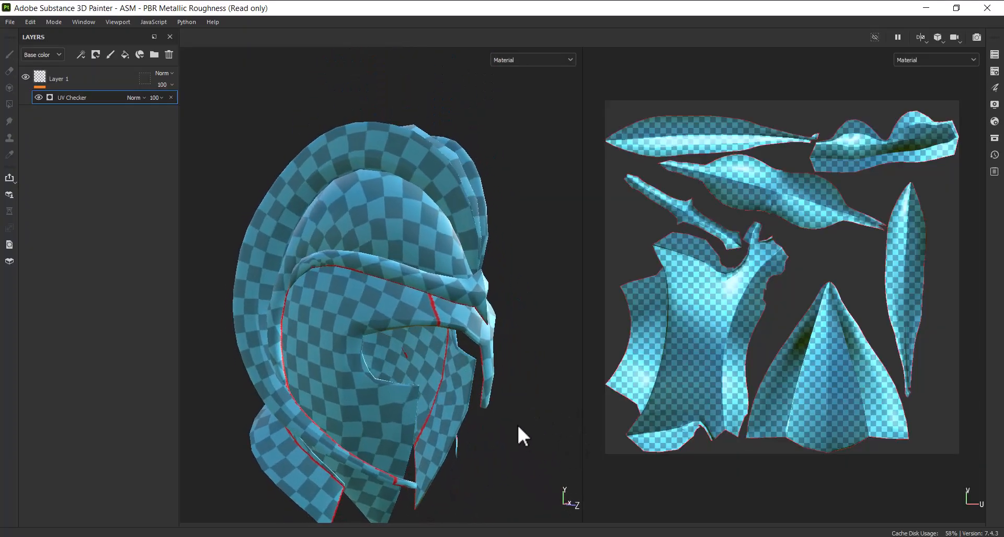
{"action": "scroll", "coordinate": [497, 276], "scroll_direction": "down", "scroll_amount": 2}
{"action": "left_click_drag", "start_coordinate": [497, 275], "coordinate": [385, 417], "text": "alt"}
{"action": "left_click_drag", "start_coordinate": [446, 392], "coordinate": [508, 459], "text": "alt"}
{"action": "middle_click_drag", "start_coordinate": [305, 374], "coordinate": [395, 336], "text": "alt"}
{"action": "left_click_drag", "start_coordinate": [395, 335], "coordinate": [282, 224], "text": "alt"}
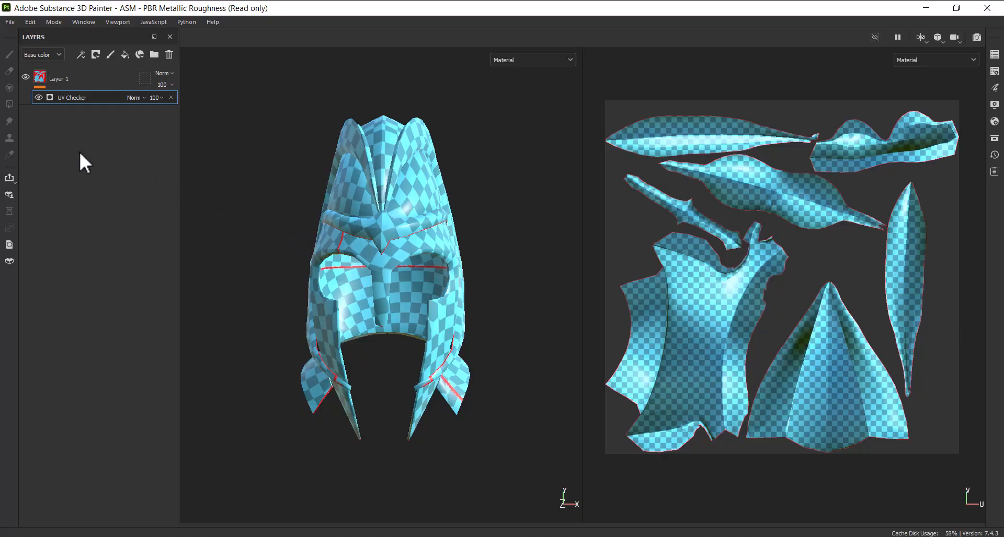
Review the mesh export options and close them without exporting
{"action": "left_click", "coordinate": [10, 22]}
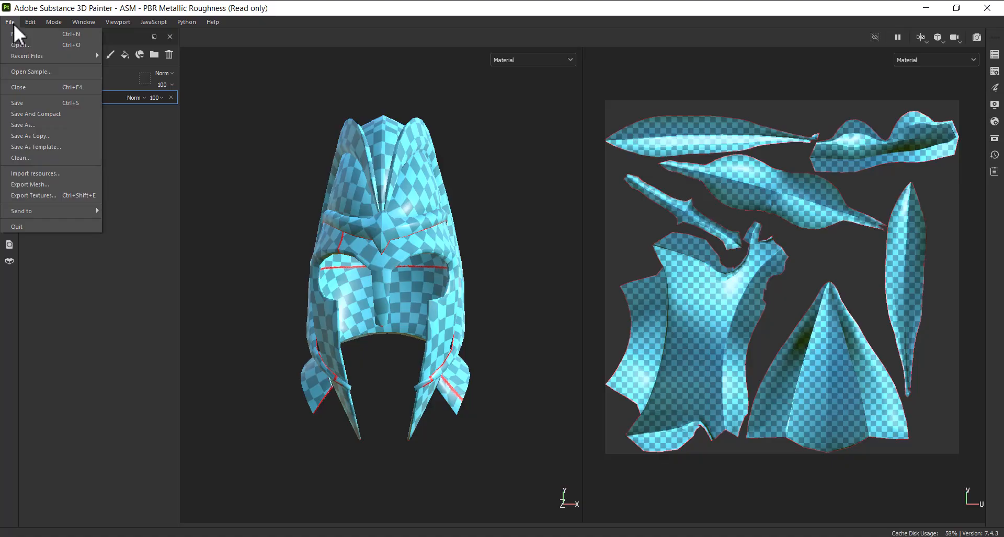
{"action": "left_click", "coordinate": [37, 185]}
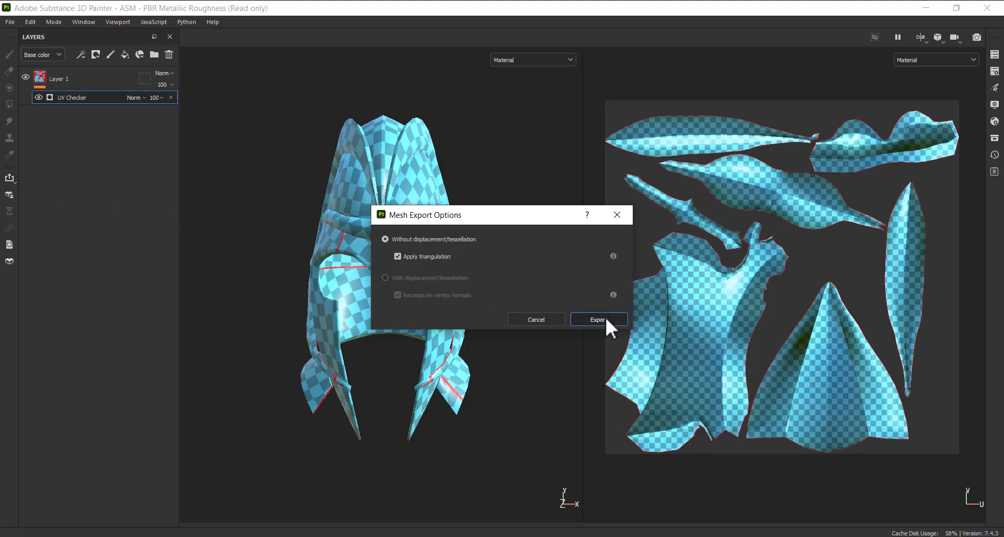
{"action": "left_click", "coordinate": [552, 321]}
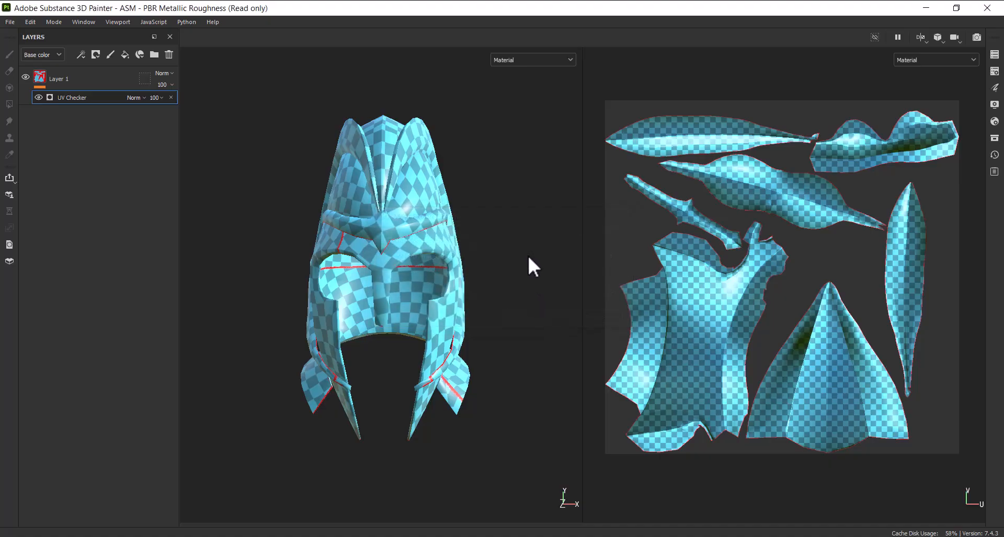